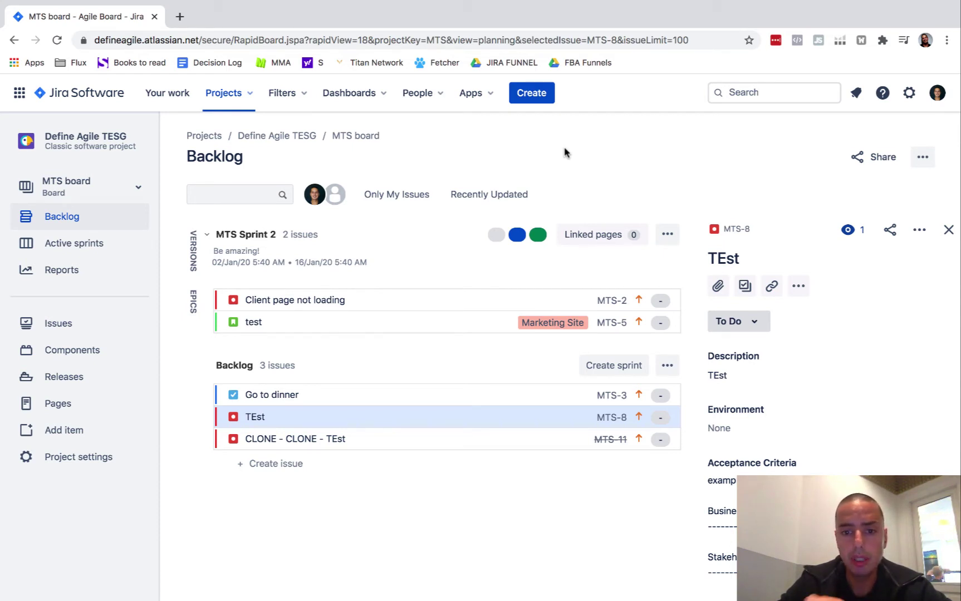
Step: Go from Project settings to the MTS project's Notifications page showing the Default Notification Scheme
click(68, 462)
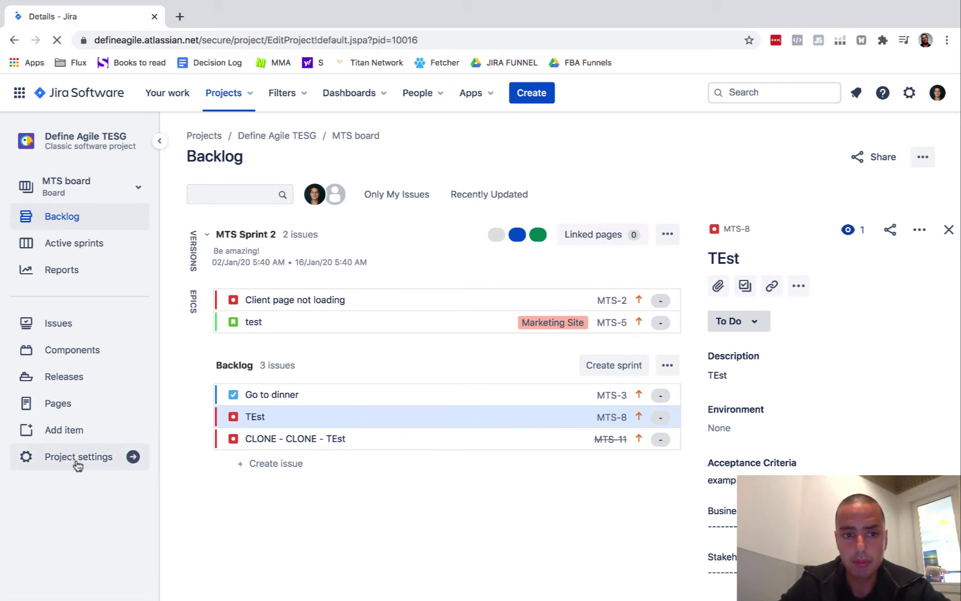
scroll(58, 390, down, 5)
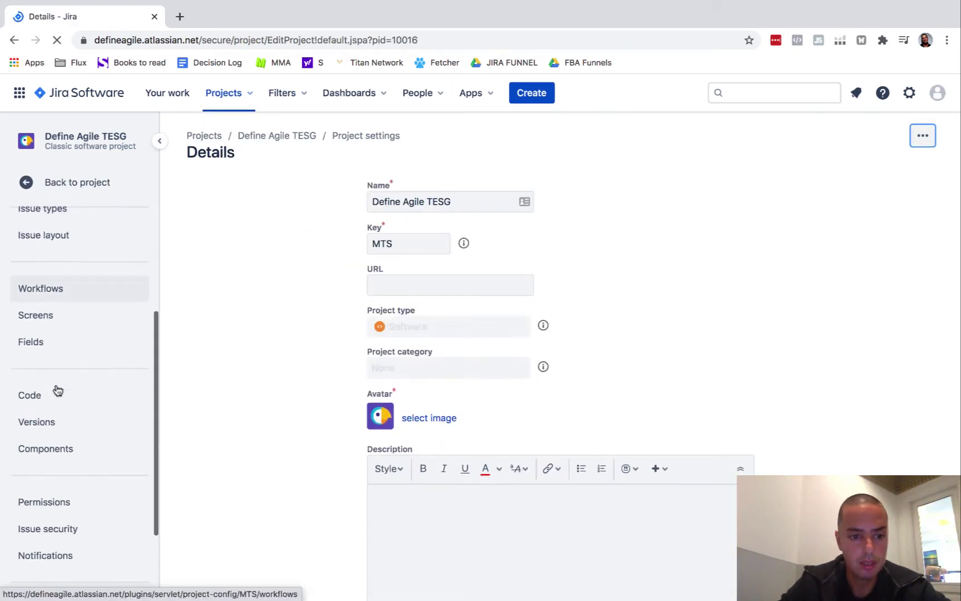
scroll(58, 393, down, 2)
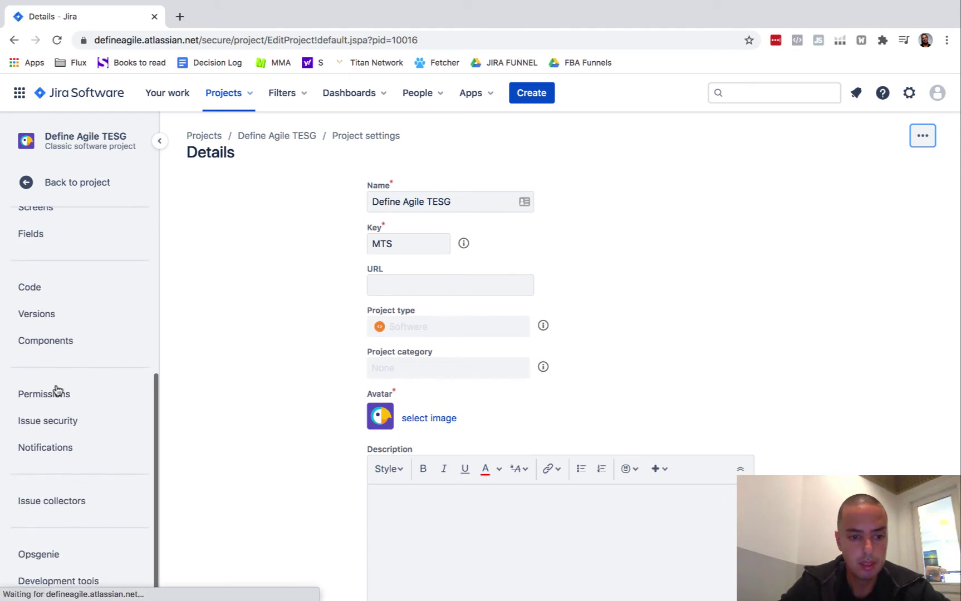
click(59, 452)
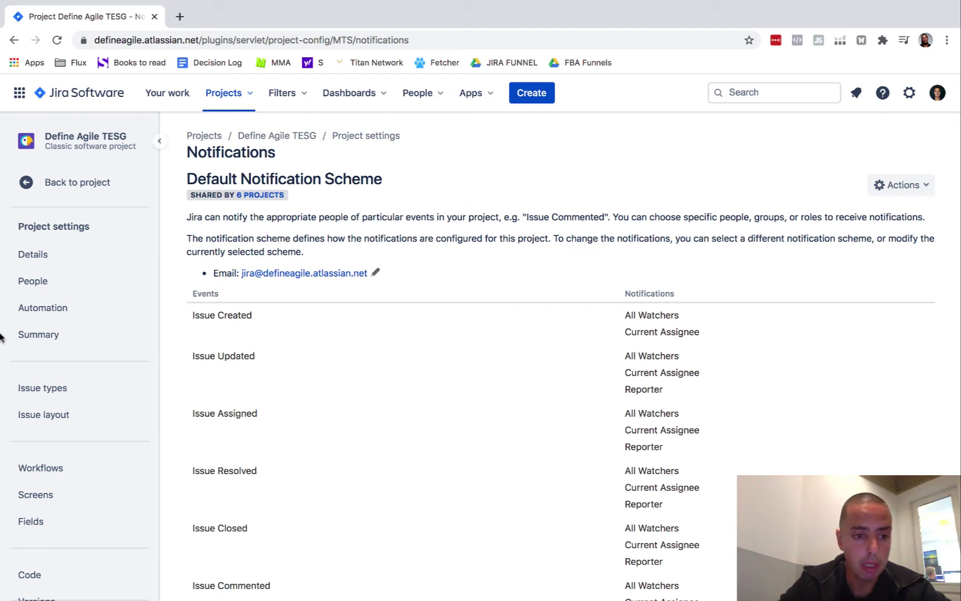
click(36, 283)
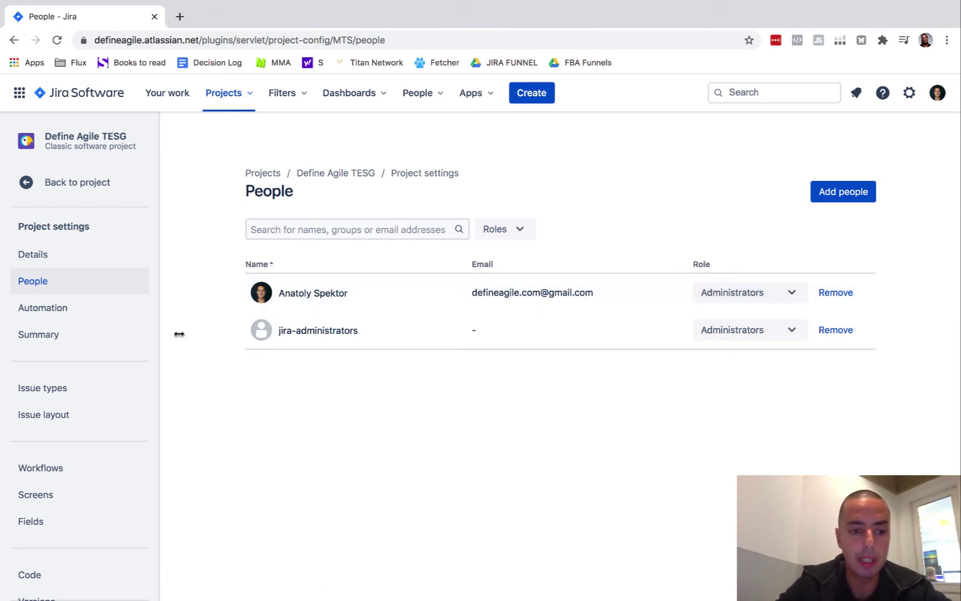
scroll(111, 341, down, 2)
scroll(111, 342, down, 3)
scroll(112, 342, down, 1)
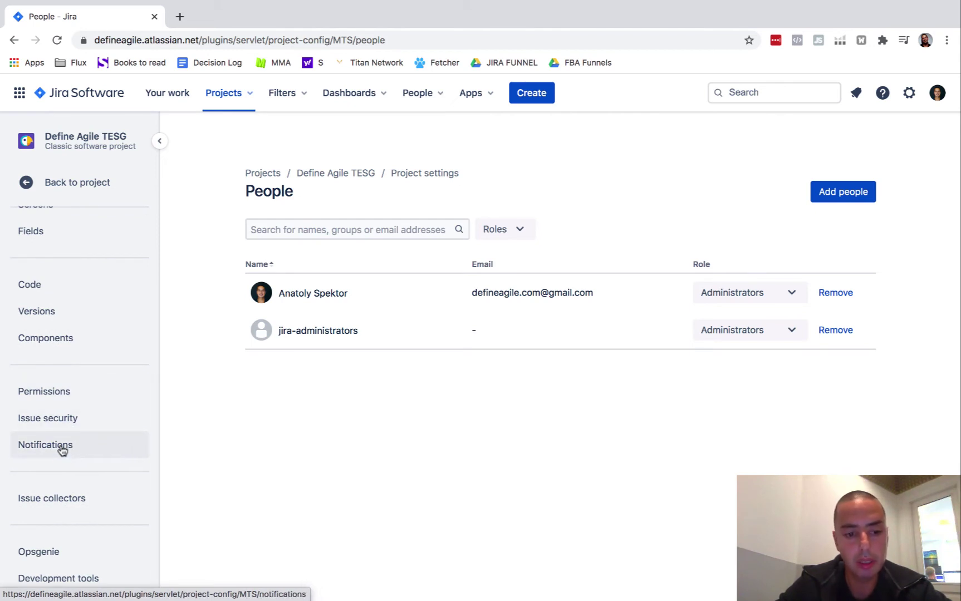
click(91, 445)
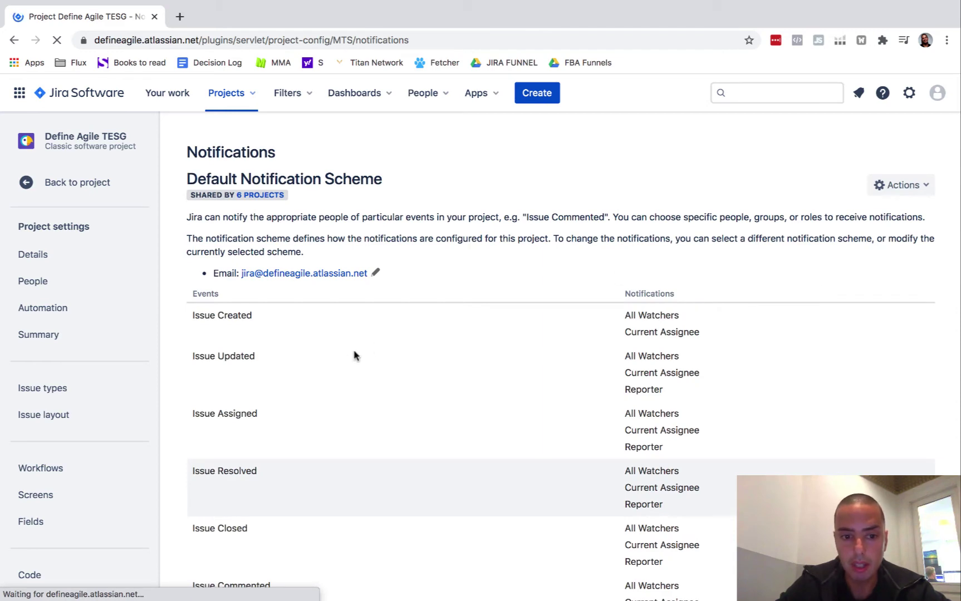
scroll(381, 267, down, 1)
scroll(381, 268, down, 10)
scroll(380, 267, up, 10)
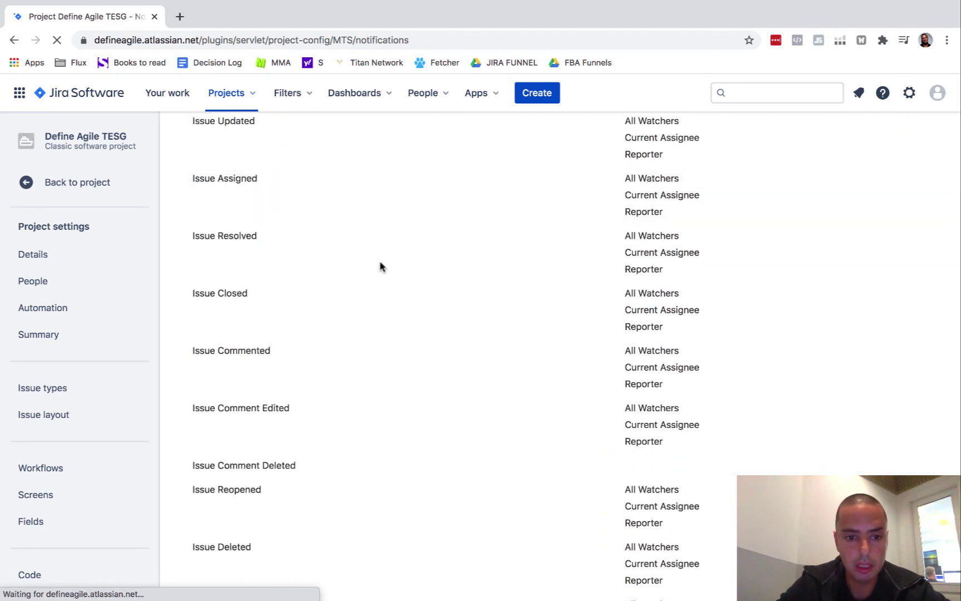
scroll(380, 267, up, 5)
scroll(317, 281, down, 1)
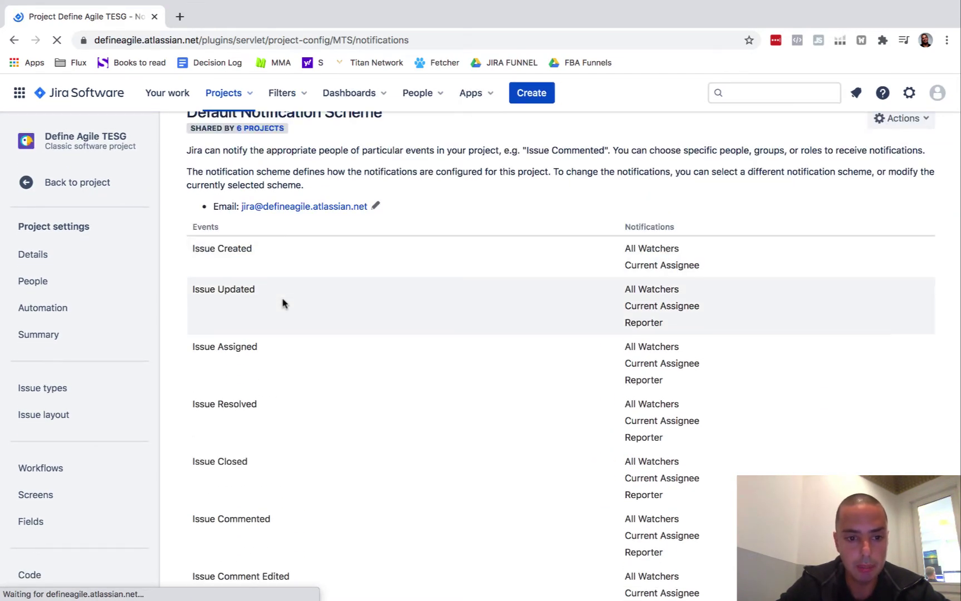
scroll(280, 417, down, 1)
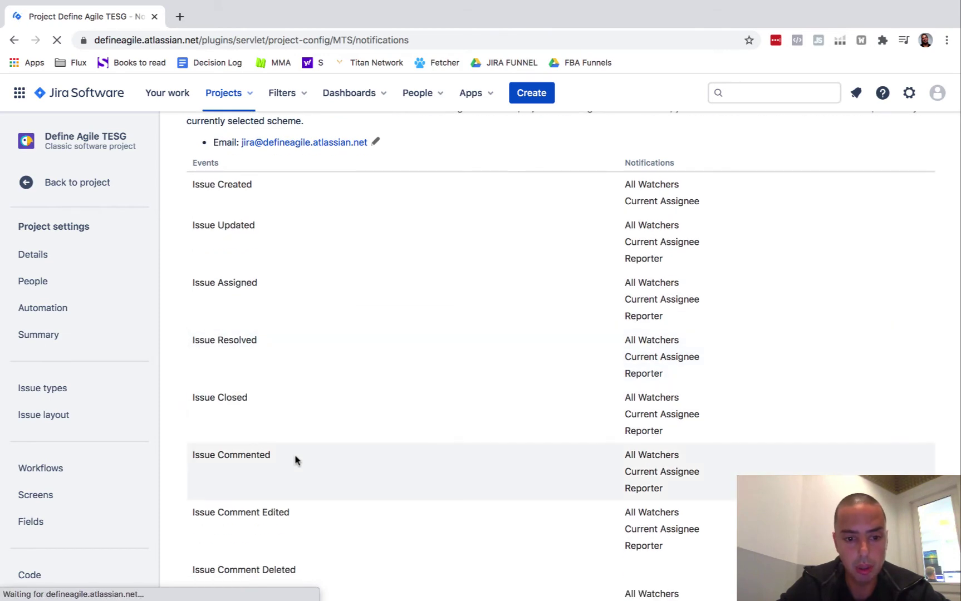
scroll(294, 456, down, 1)
scroll(311, 460, down, 2)
scroll(311, 461, up, 1)
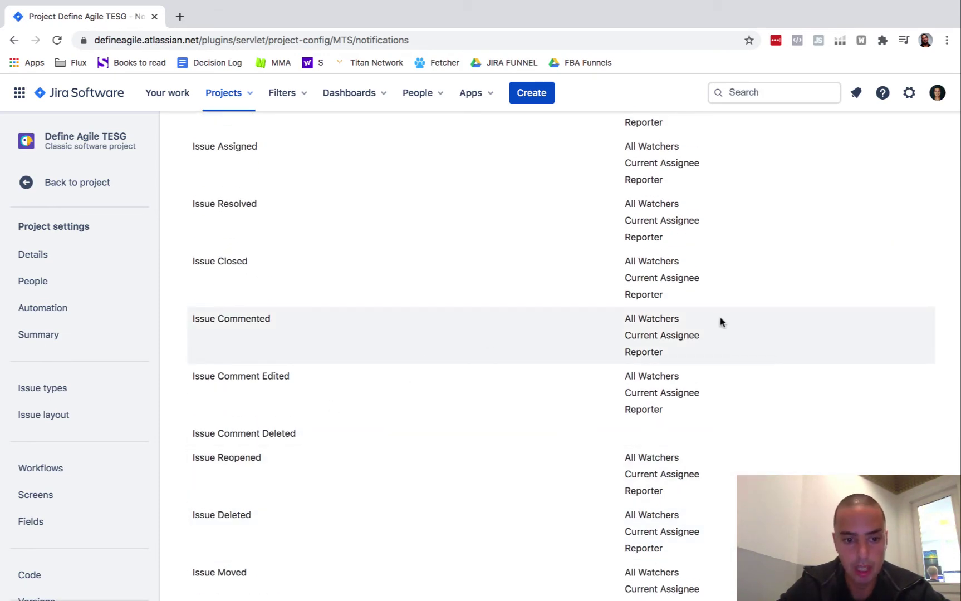
scroll(720, 321, down, 2)
scroll(253, 414, down, 2)
scroll(253, 411, down, 2)
scroll(253, 411, up, 2)
scroll(253, 413, up, 10)
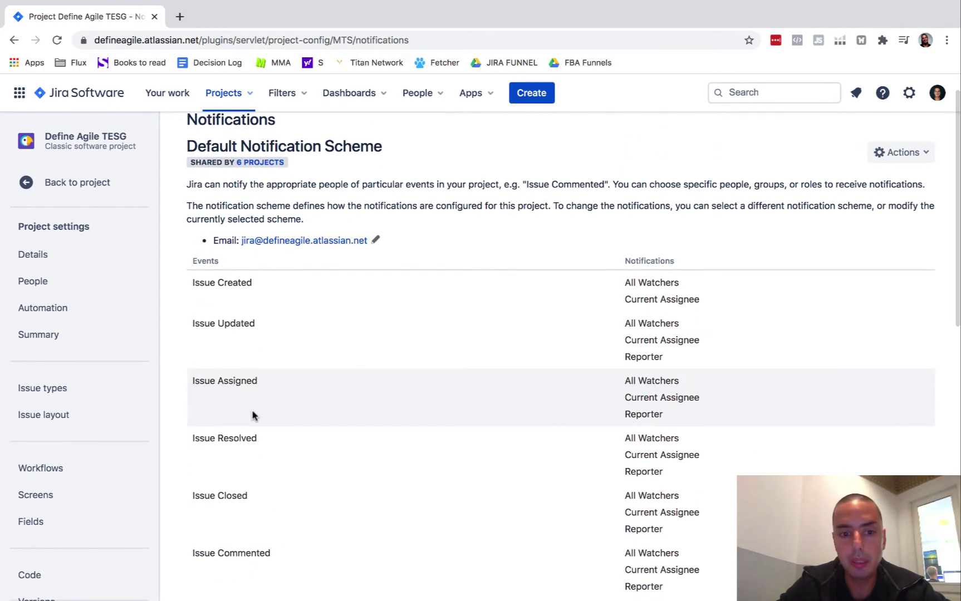
scroll(672, 364, down, 2)
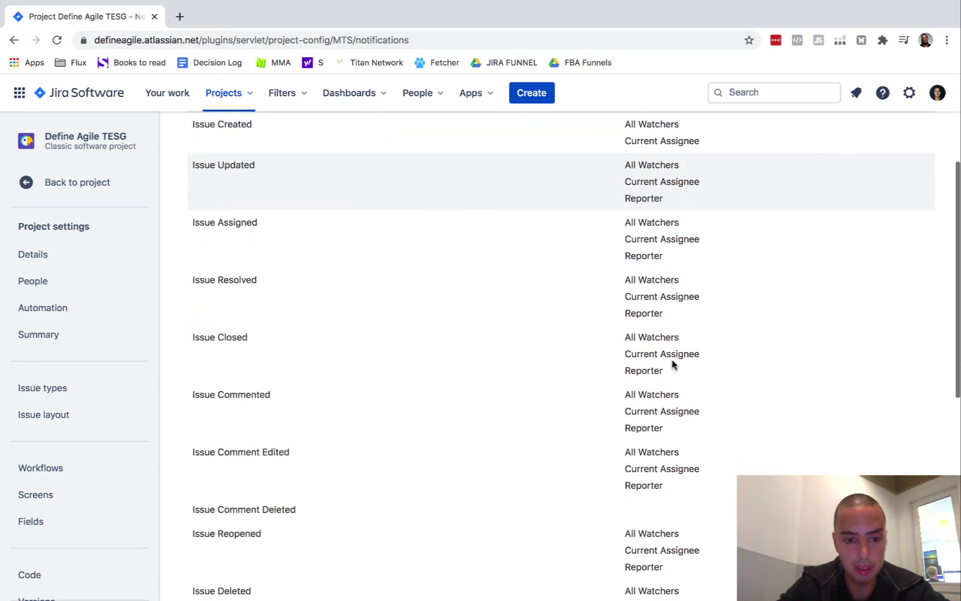
scroll(544, 375, up, 2)
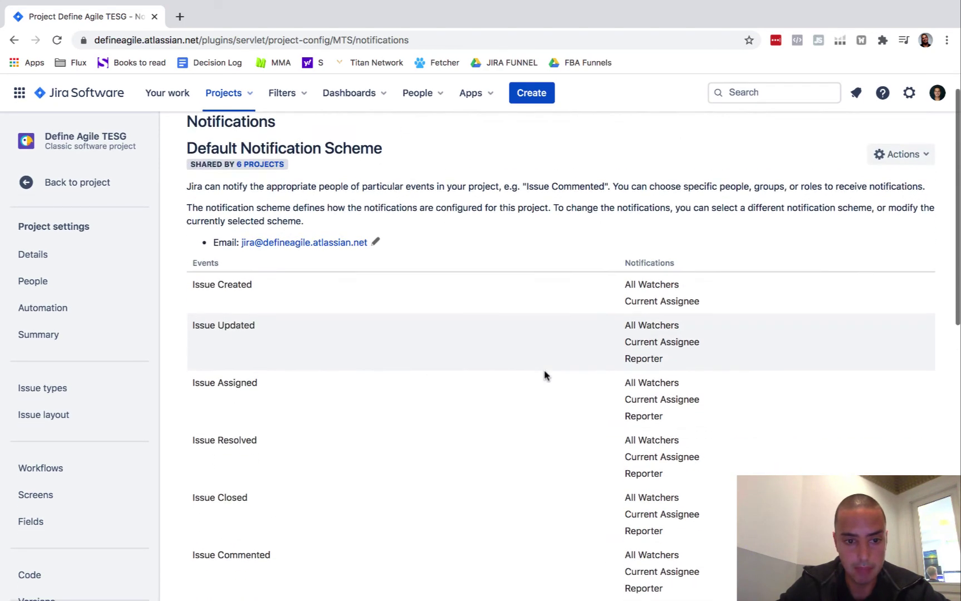
scroll(515, 326, down, 4)
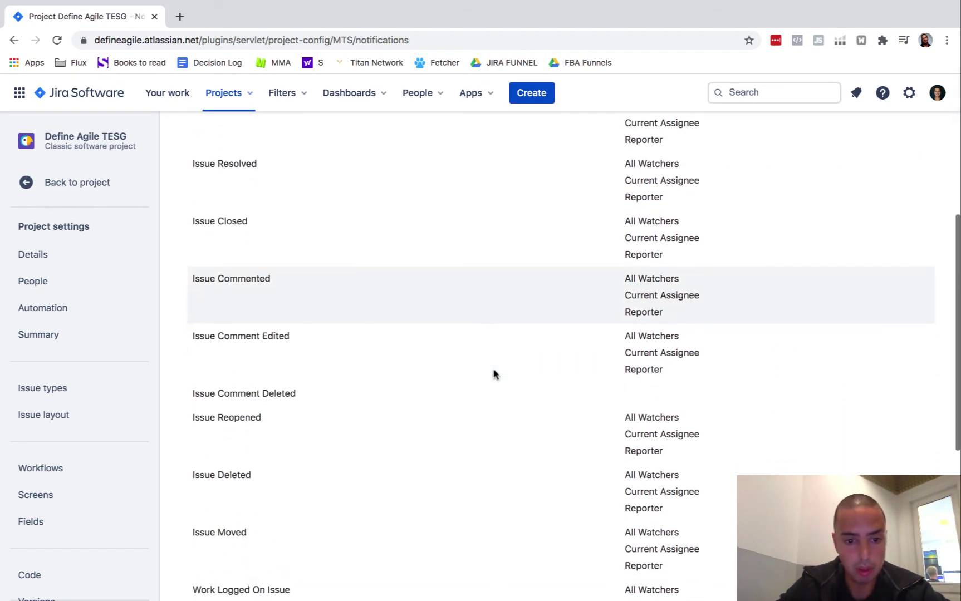
scroll(493, 373, down, 2)
scroll(479, 472, down, 2)
scroll(479, 472, down, 2)
scroll(478, 472, up, 10)
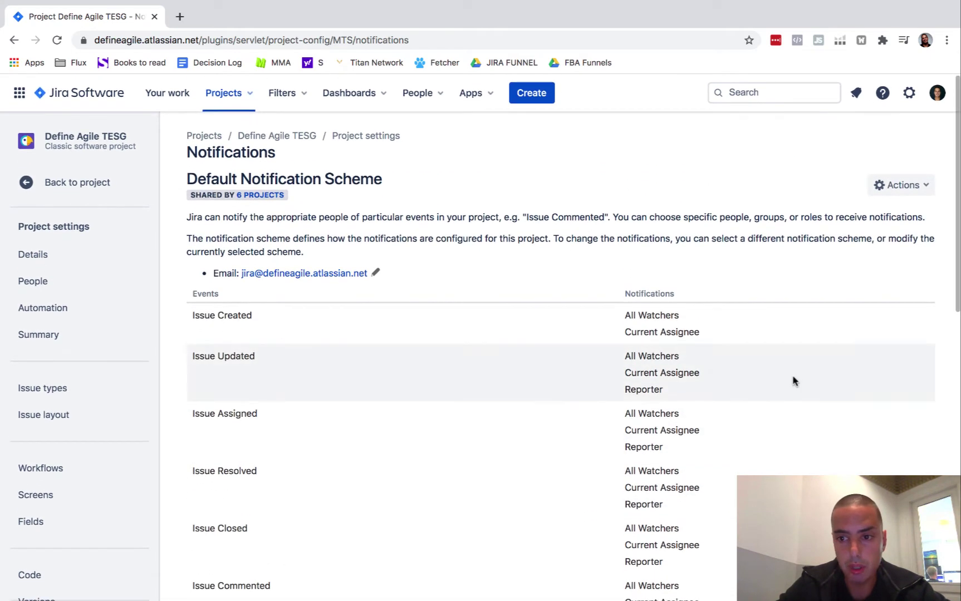
click(922, 188)
Step: Edit the Default Notification Scheme's notifications and add one to the Issue Updated event
click(875, 220)
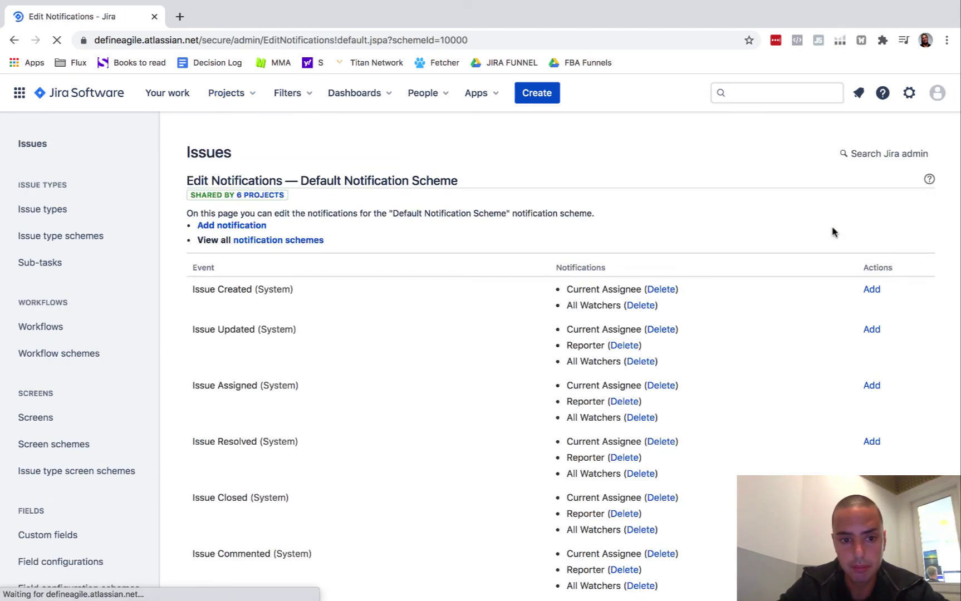
scroll(833, 231, down, 1)
scroll(833, 232, down, 2)
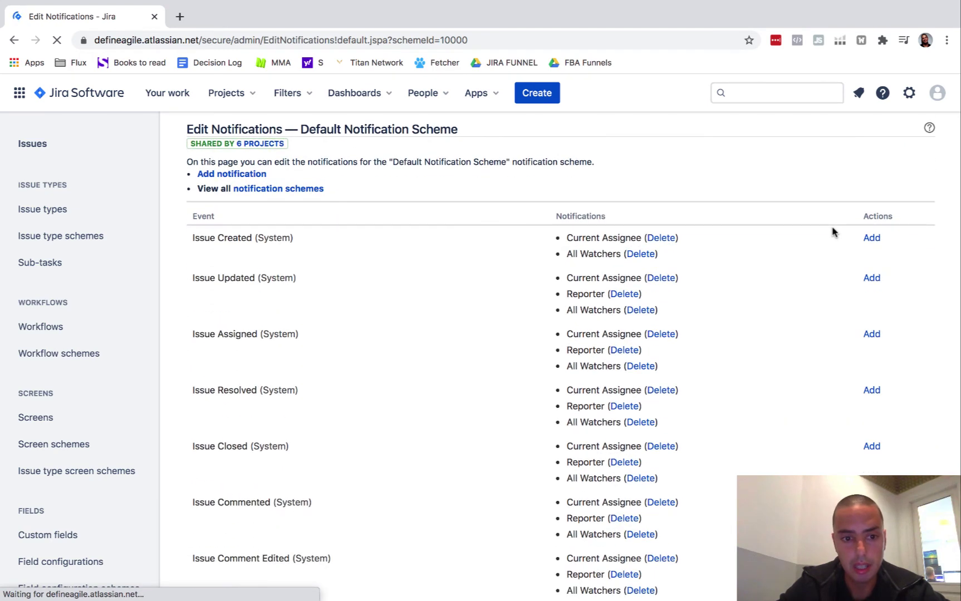
scroll(833, 231, down, 1)
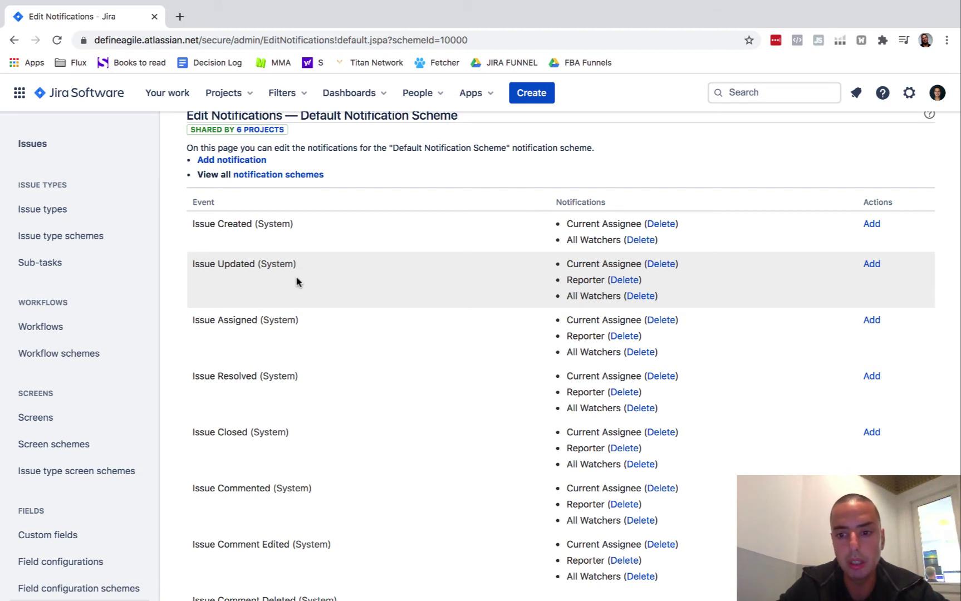
click(872, 265)
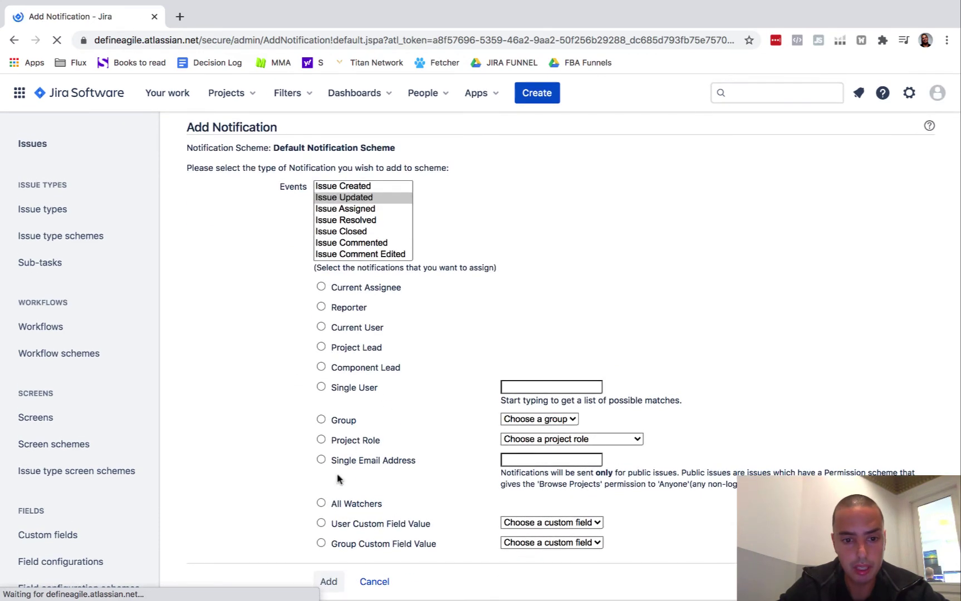
Step: Make the recipient a Single User with the suggested user, then shift the event selection to Issue Created
click(320, 387)
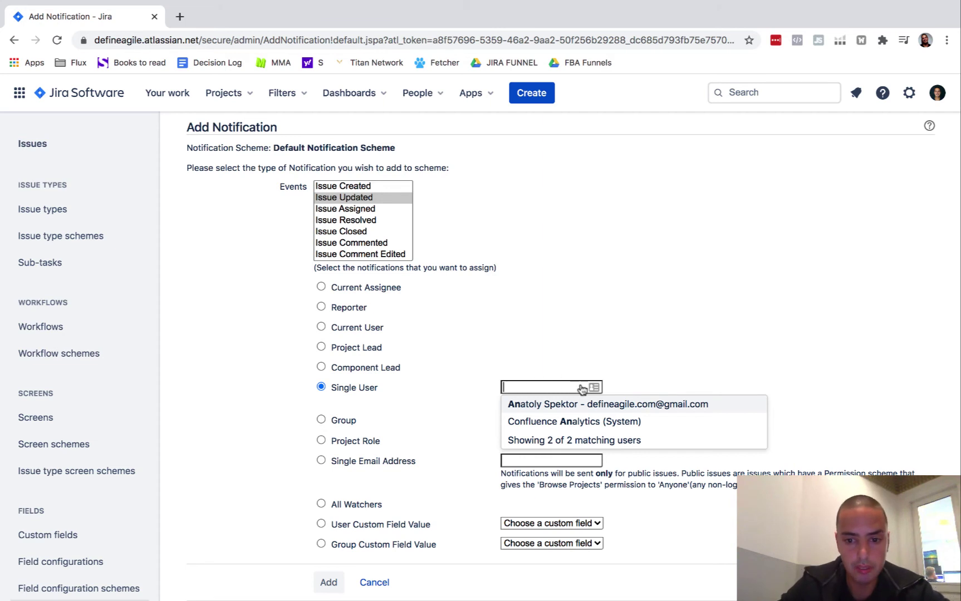
click(573, 411)
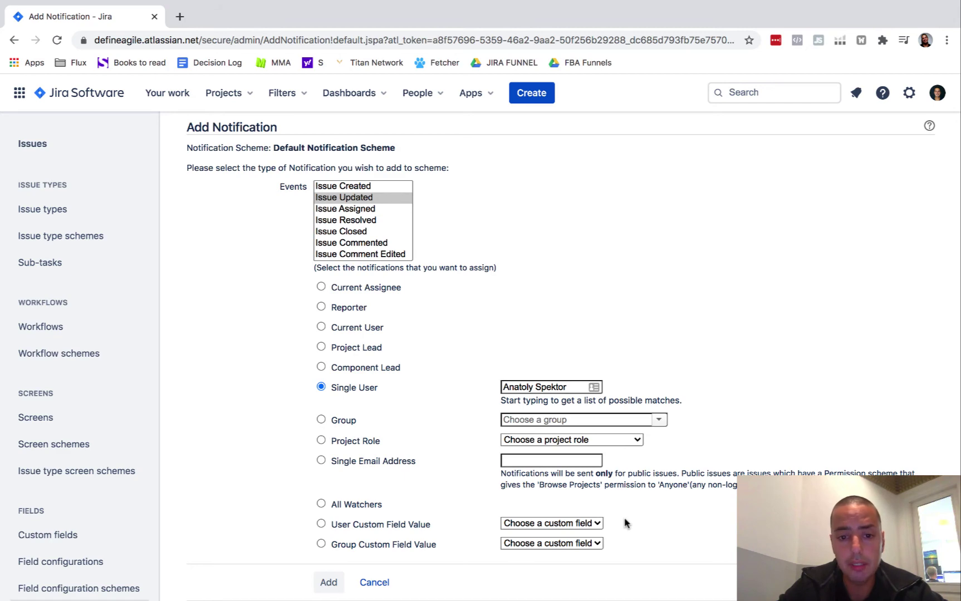
scroll(383, 335, up, 3)
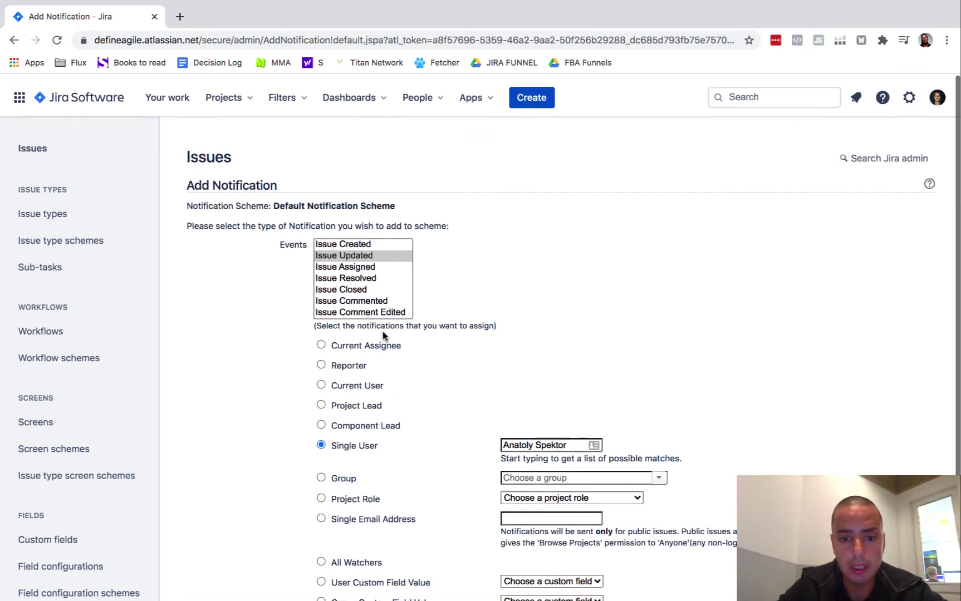
scroll(383, 336, down, 3)
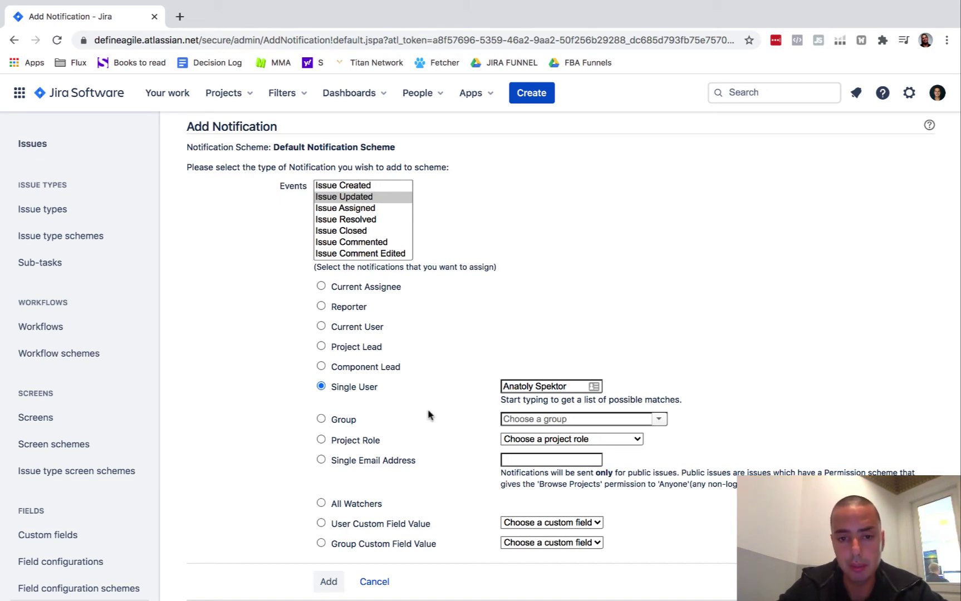
key(shift+Tab)
key(Up)
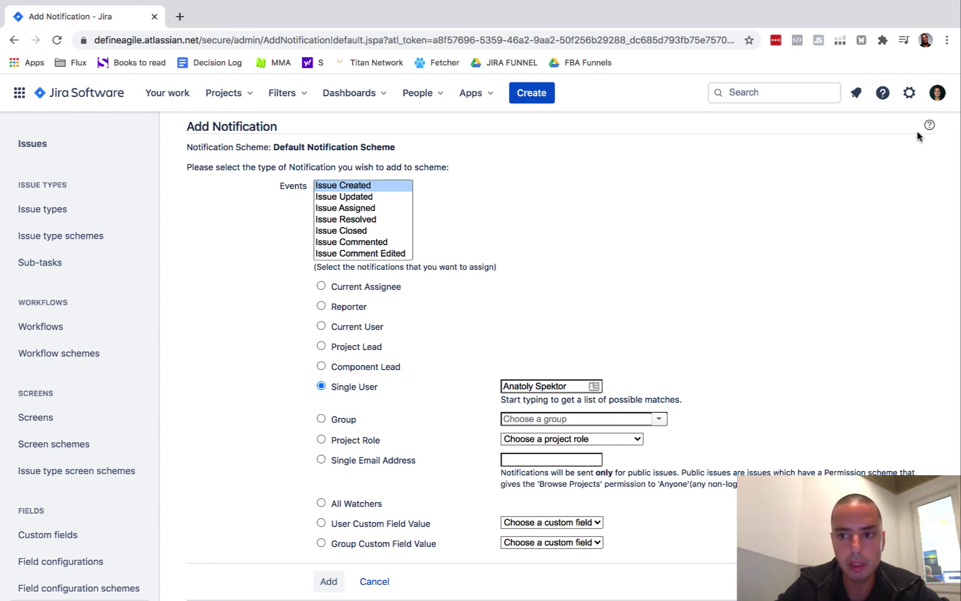
Step: Abandon the unsaved notification form for the System general configuration page
click(909, 101)
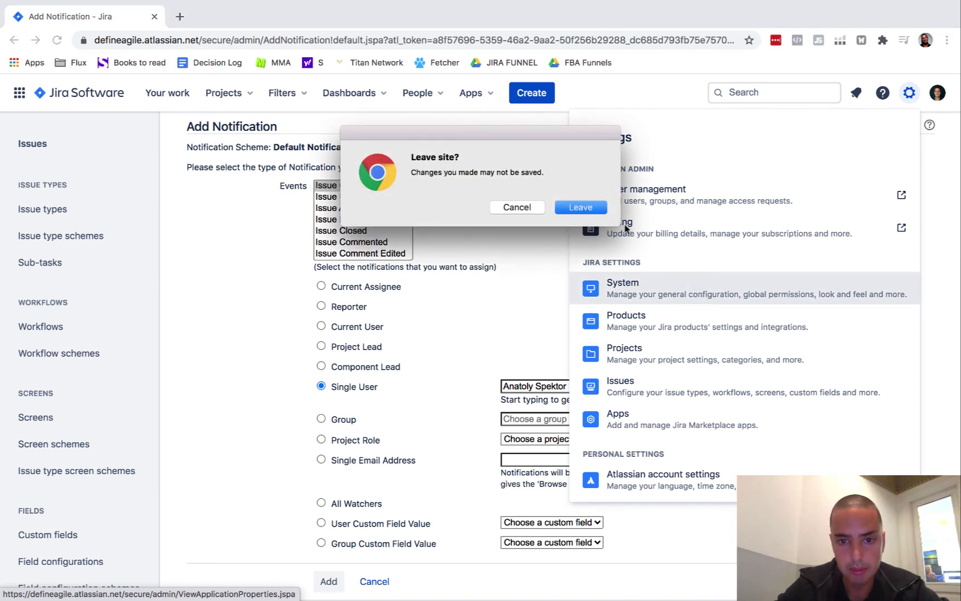
click(581, 208)
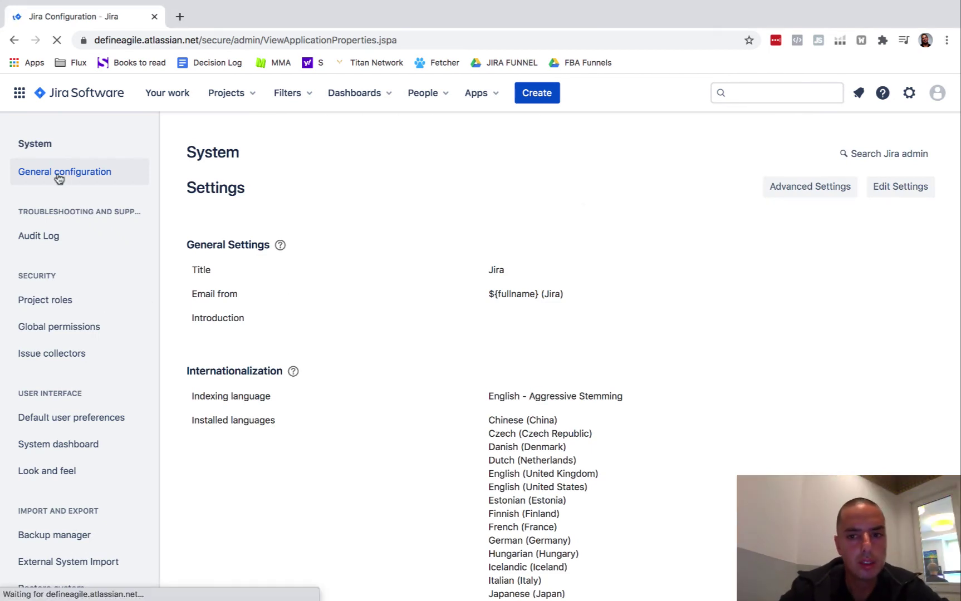
Step: Select Default user preferences under User Interface in the System sidebar
click(89, 419)
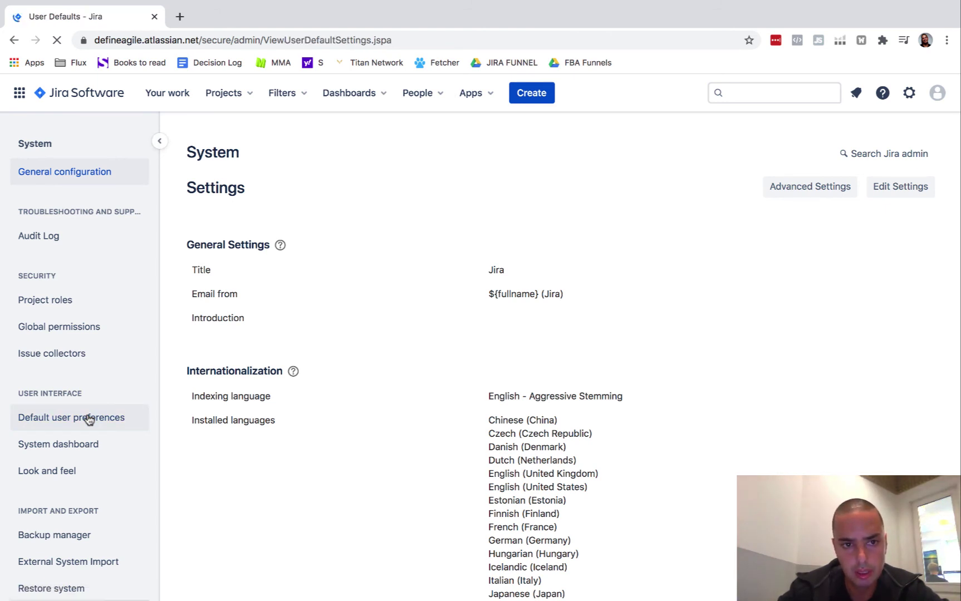